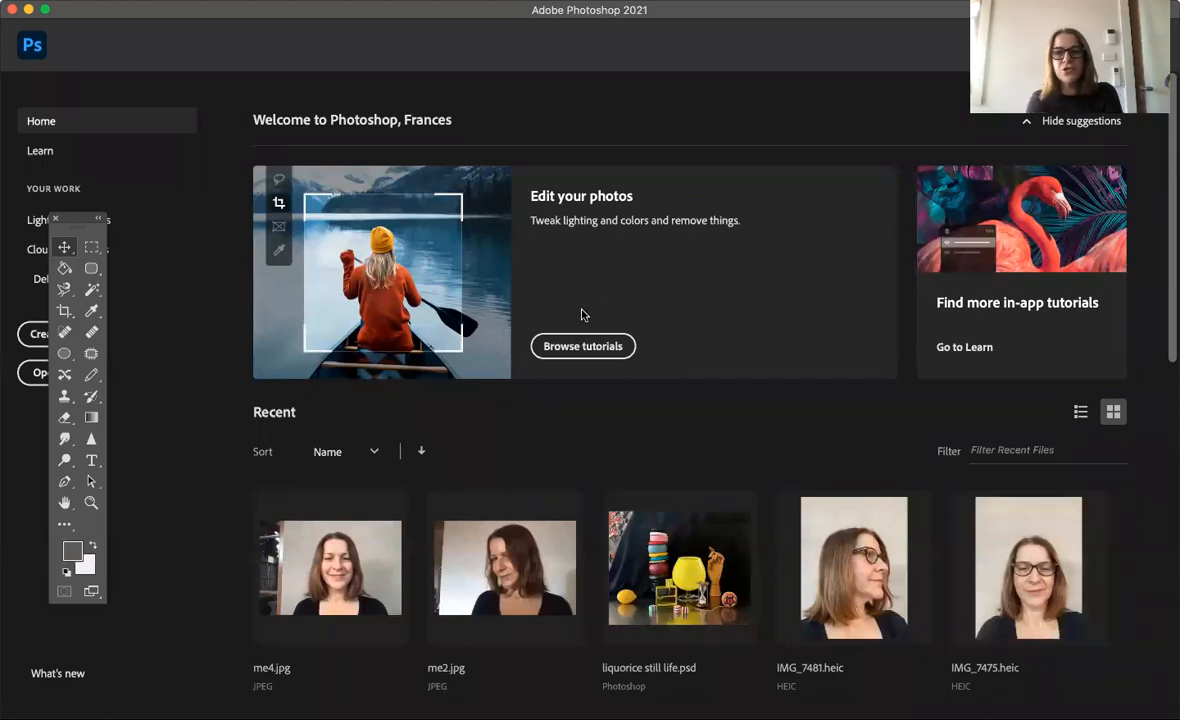
Step: Create a new 25 x 20 cm document at 300 pixels/inch with a white background, named "My still life"
{"action": "left_click", "coordinate": [55, 218]}
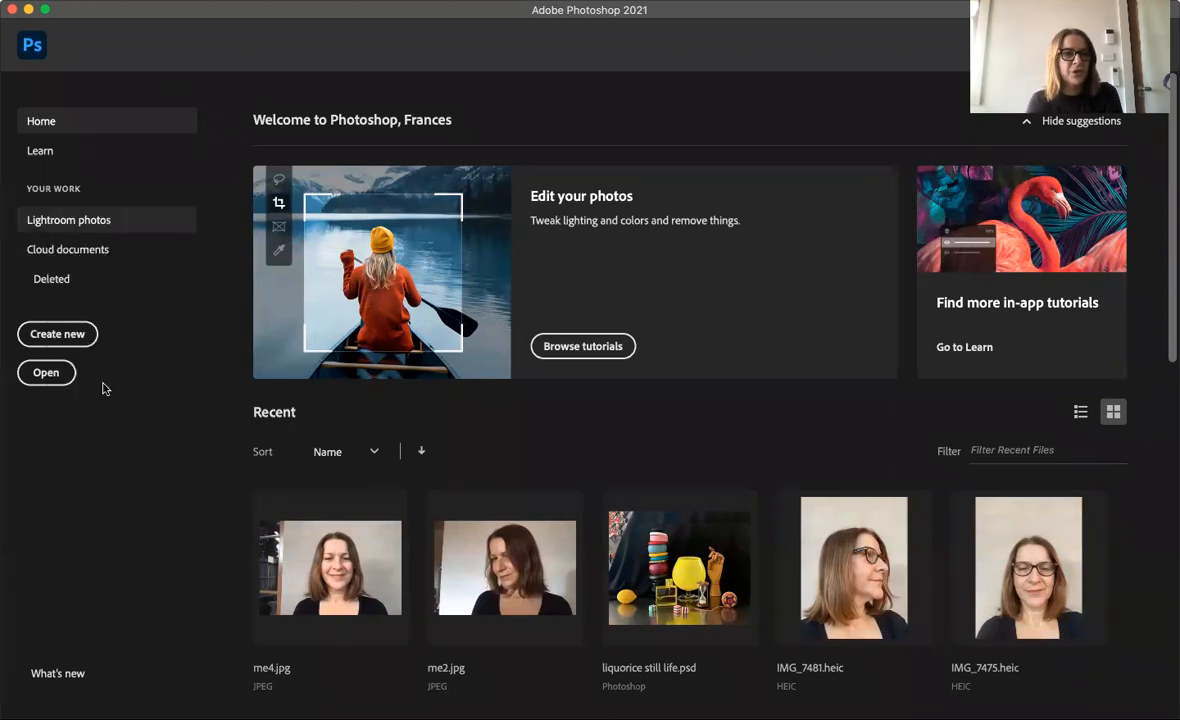
{"action": "left_click", "coordinate": [55, 333]}
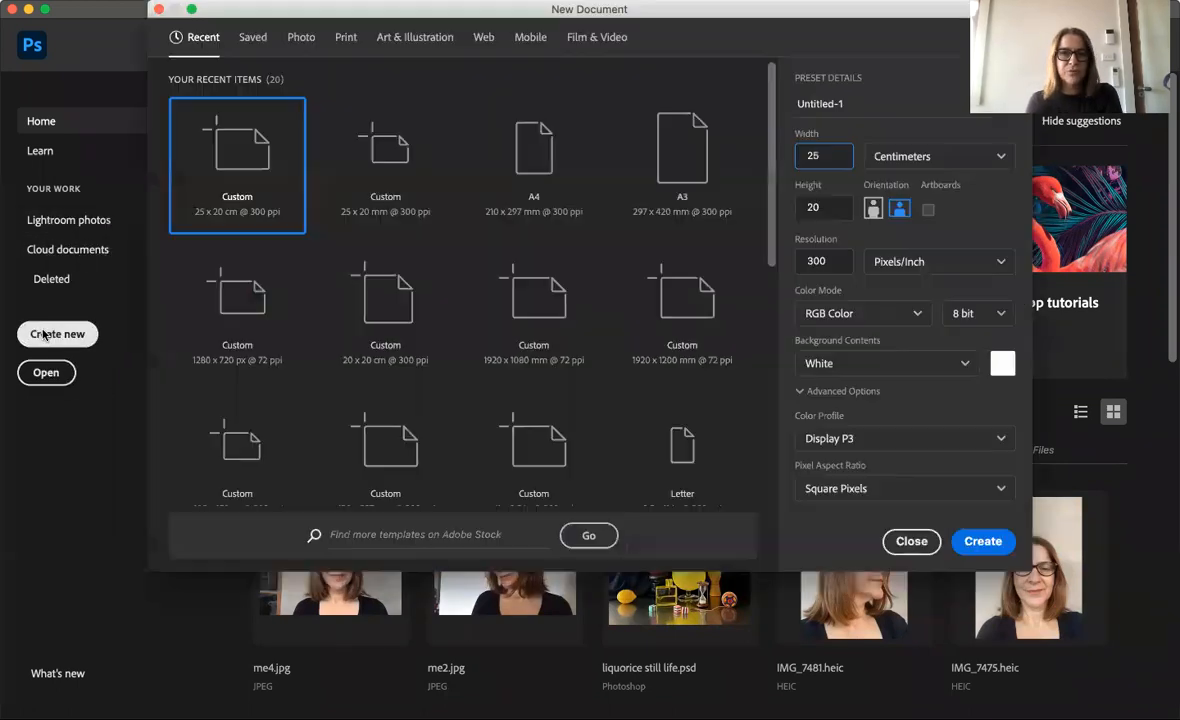
{"action": "left_click", "coordinate": [381, 155]}
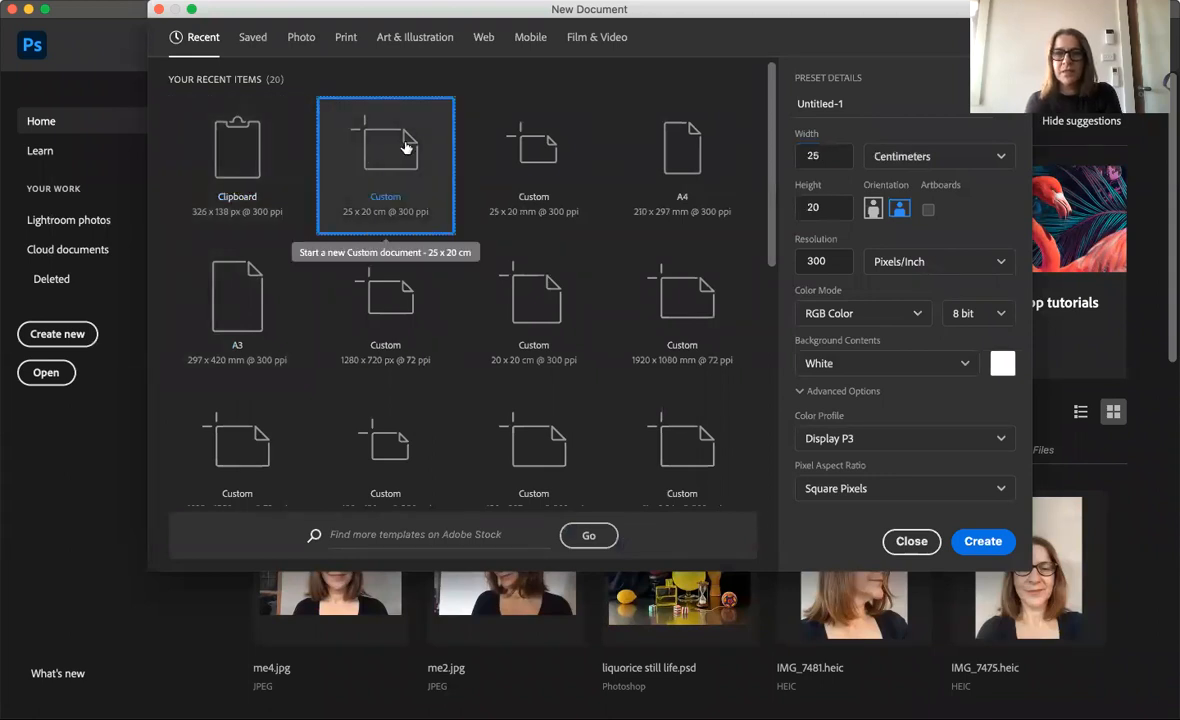
{"action": "left_click", "coordinate": [812, 103]}
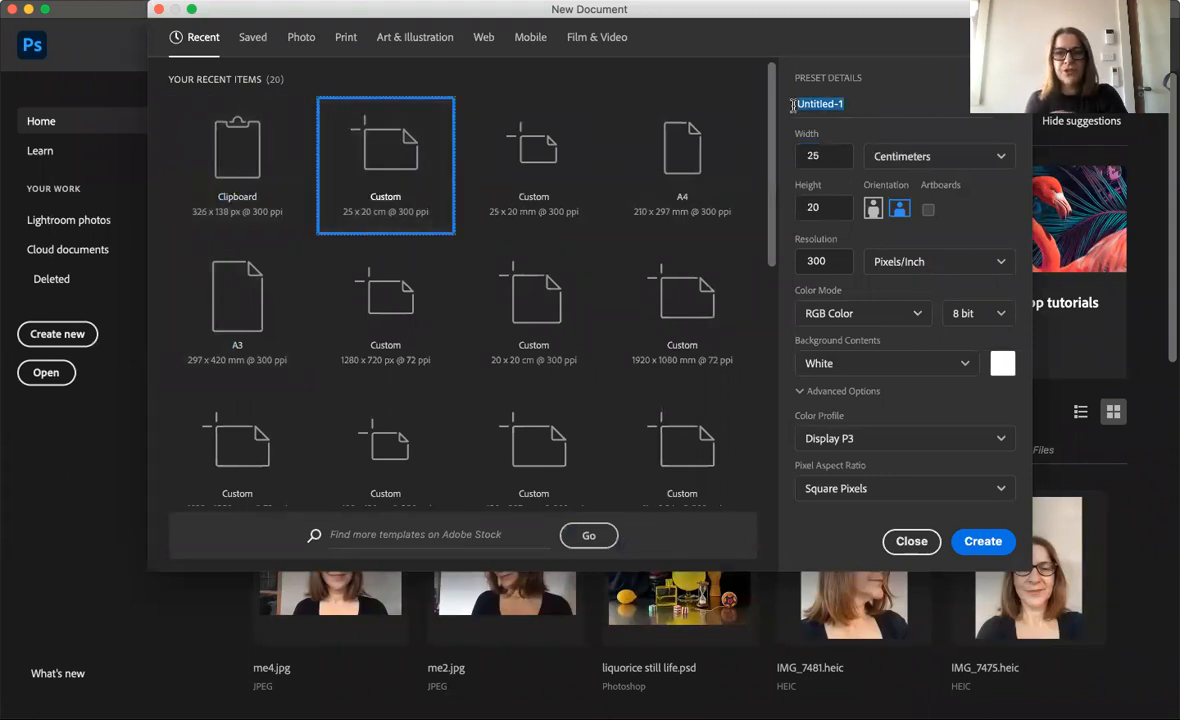
{"action": "type", "text": "My "}
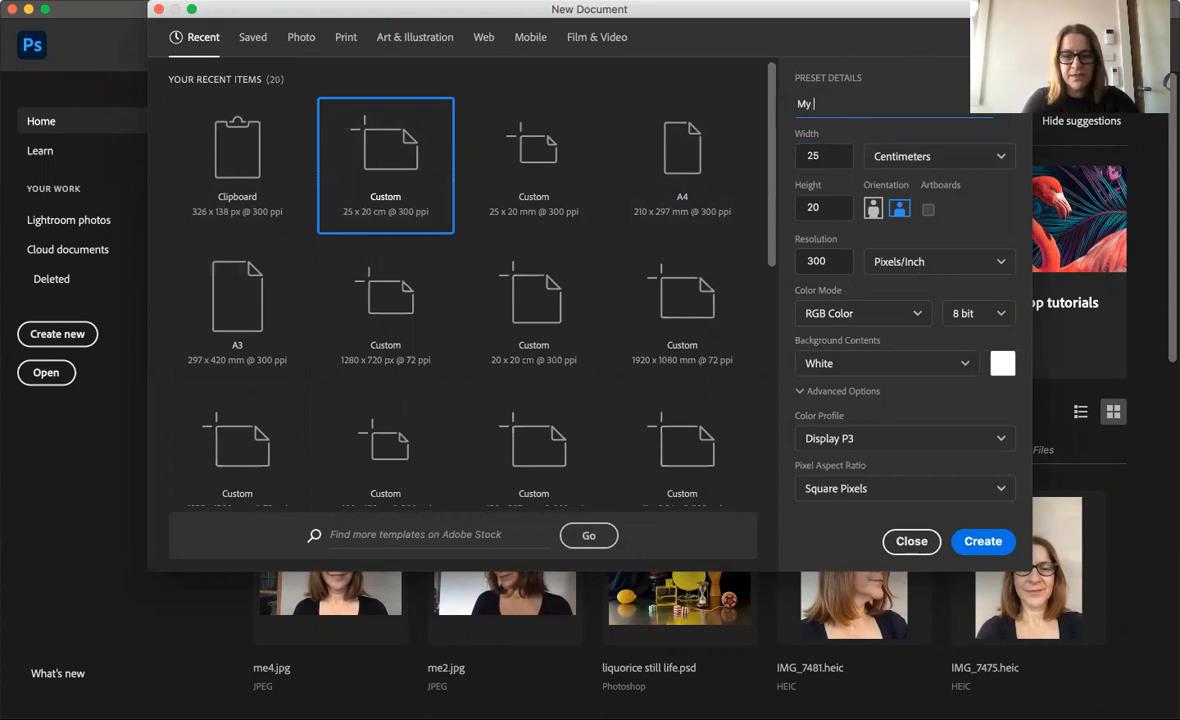
{"action": "type", "text": "still life"}
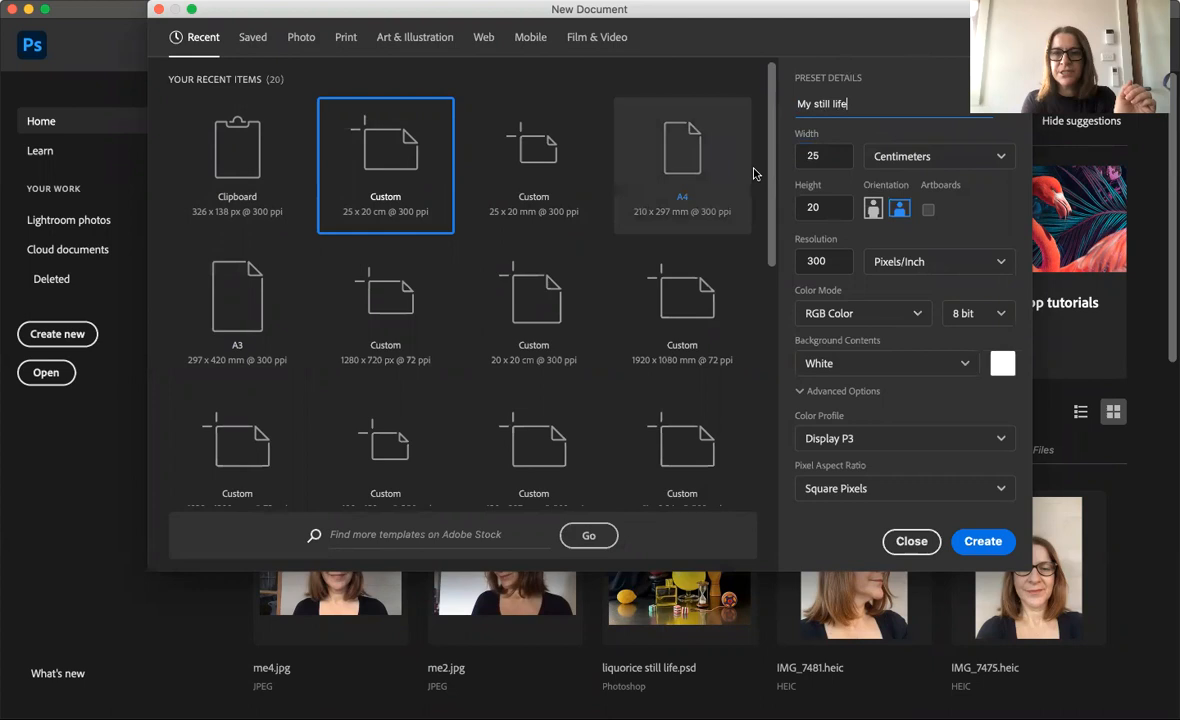
{"action": "left_click_drag", "start_coordinate": [839, 155], "coordinate": [820, 154]}
{"action": "double_click", "coordinate": [820, 154]}
{"action": "left_click", "coordinate": [829, 156]}
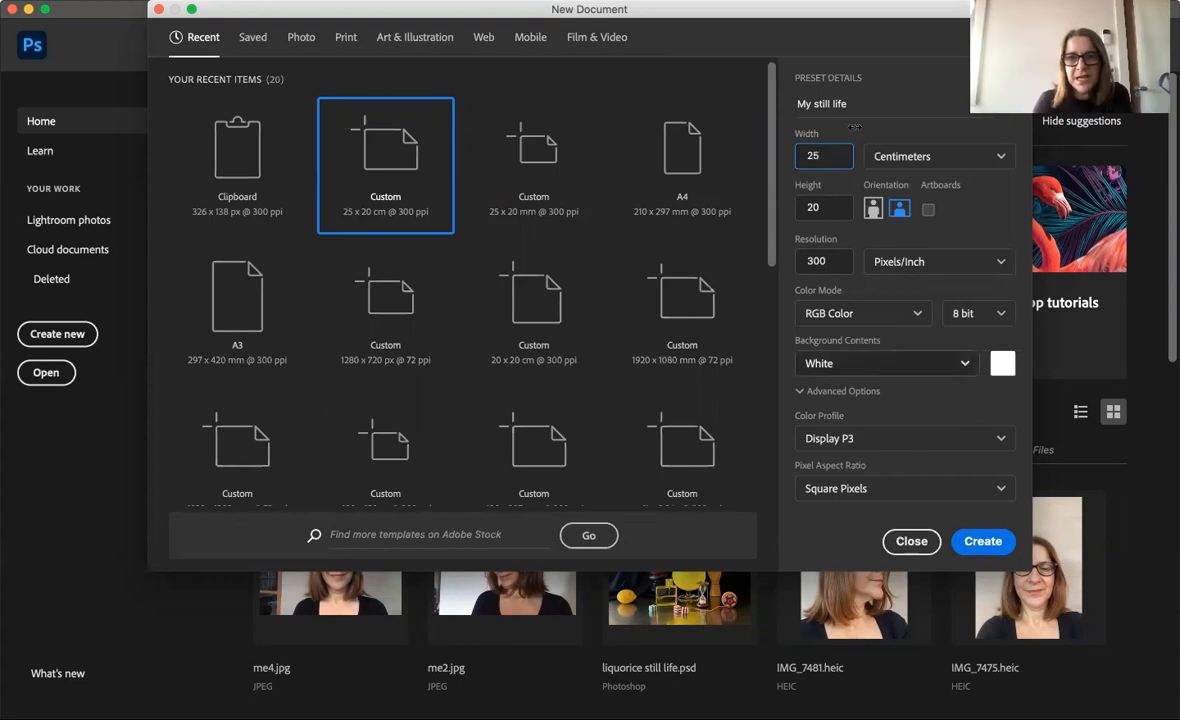
{"action": "left_click", "coordinate": [983, 545]}
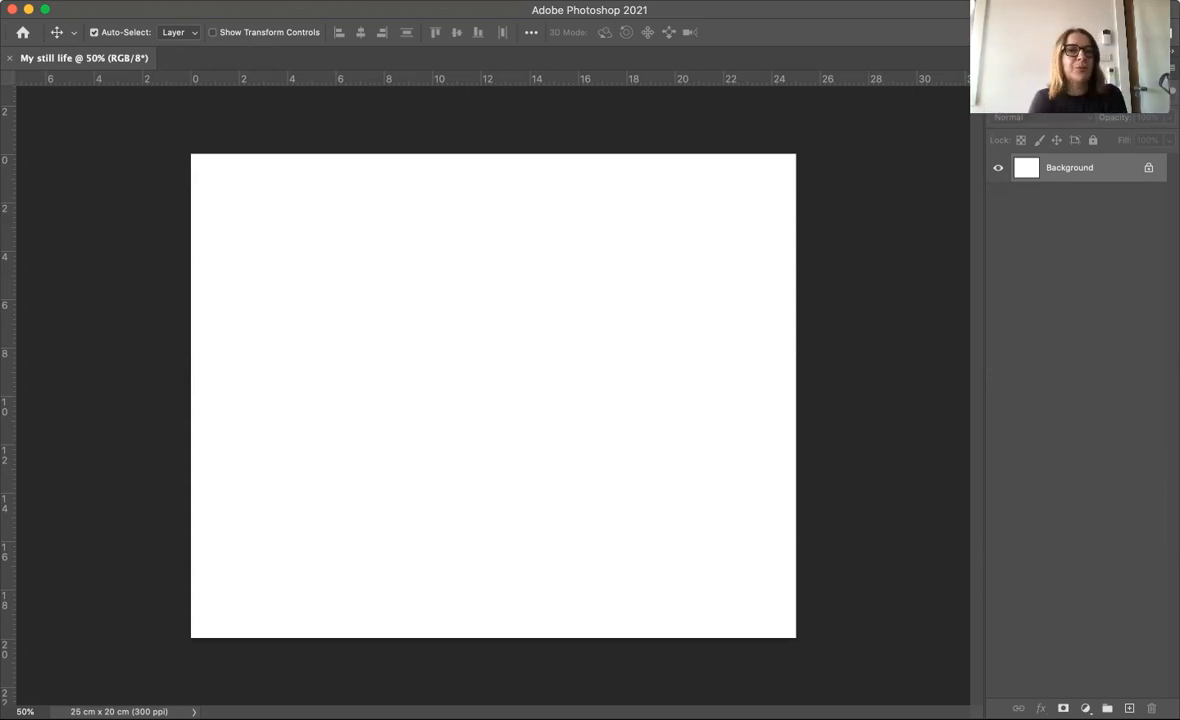
Step: Place IMG_7599.HEIC from the Painting folder's Photos subfolder into the document as an embedded image
{"action": "left_click", "coordinate": [126, 1]}
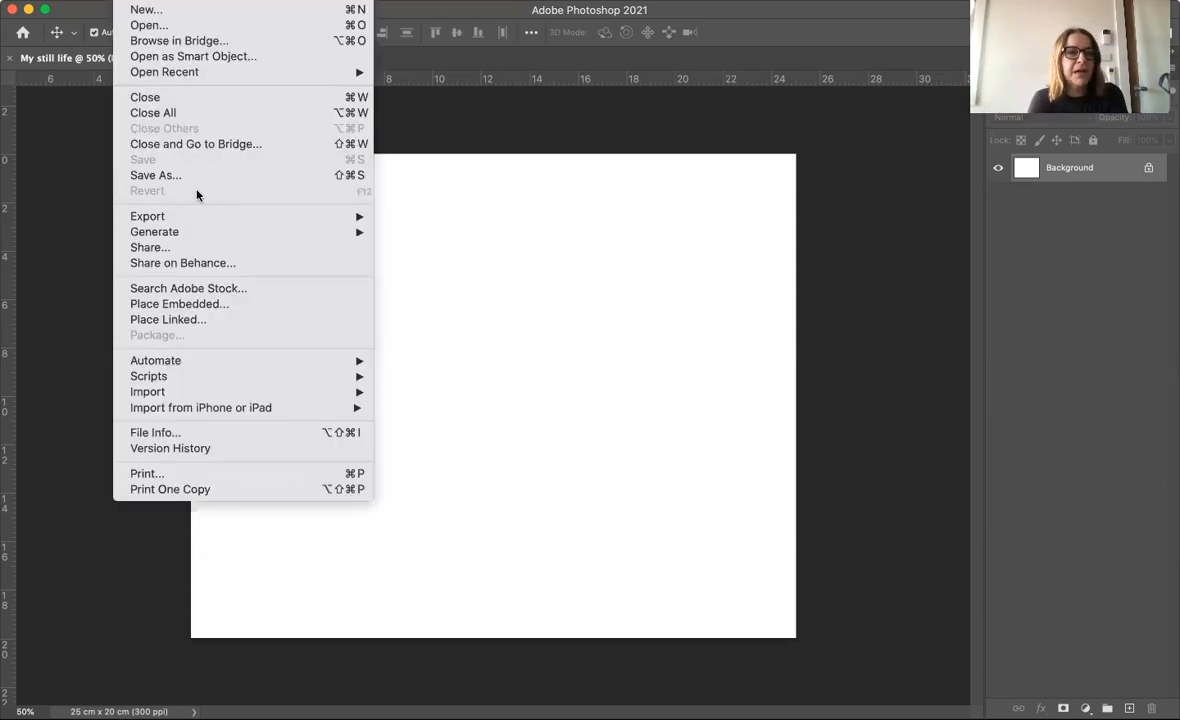
{"action": "left_click", "coordinate": [181, 304]}
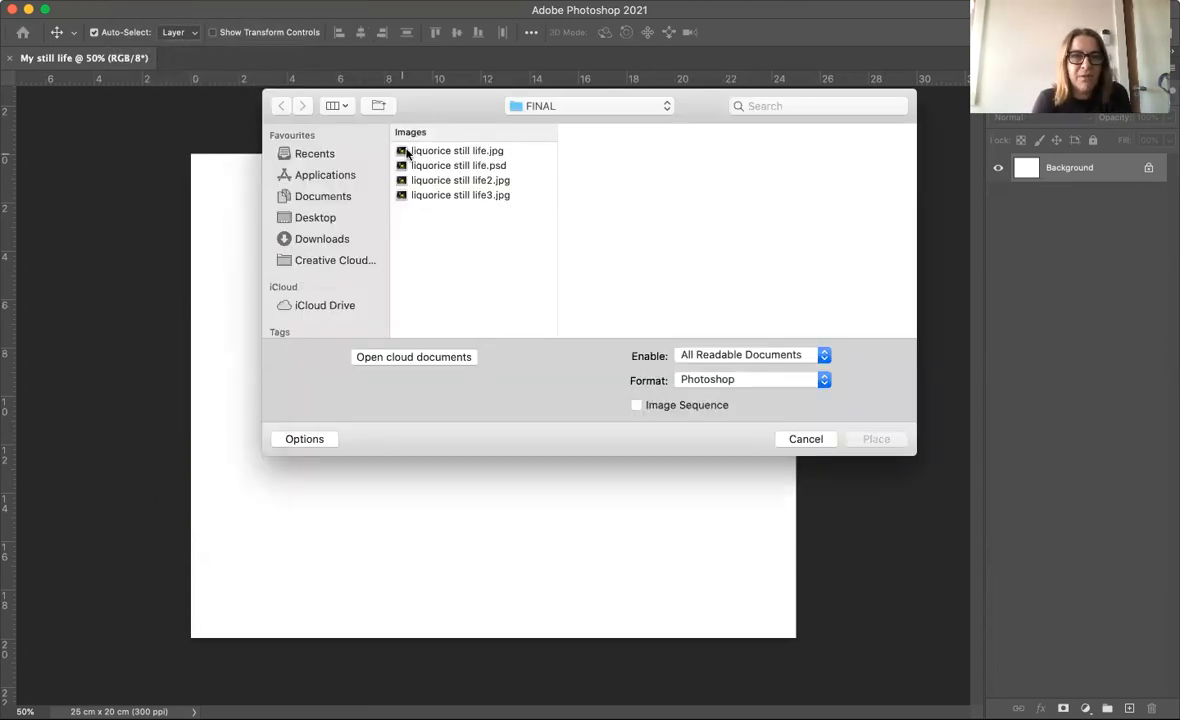
{"action": "left_click", "coordinate": [538, 132]}
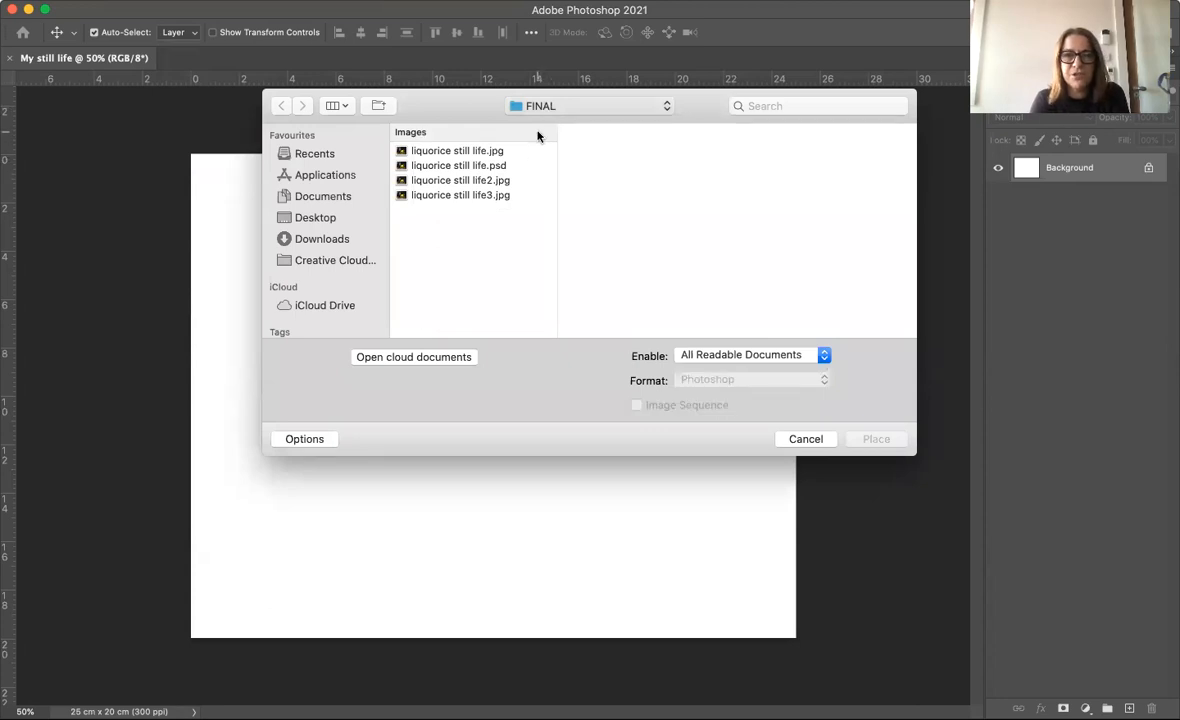
{"action": "scroll", "coordinate": [800, 262], "scroll_direction": "down", "scroll_amount": 5}
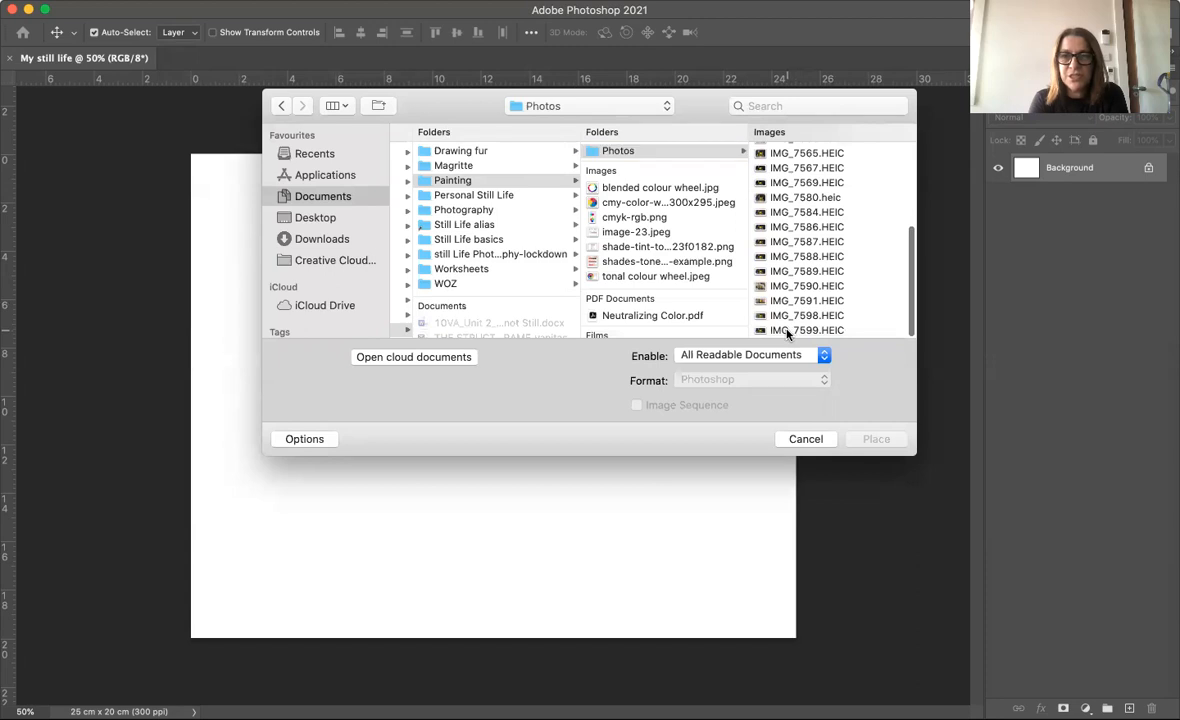
{"action": "left_click", "coordinate": [790, 330]}
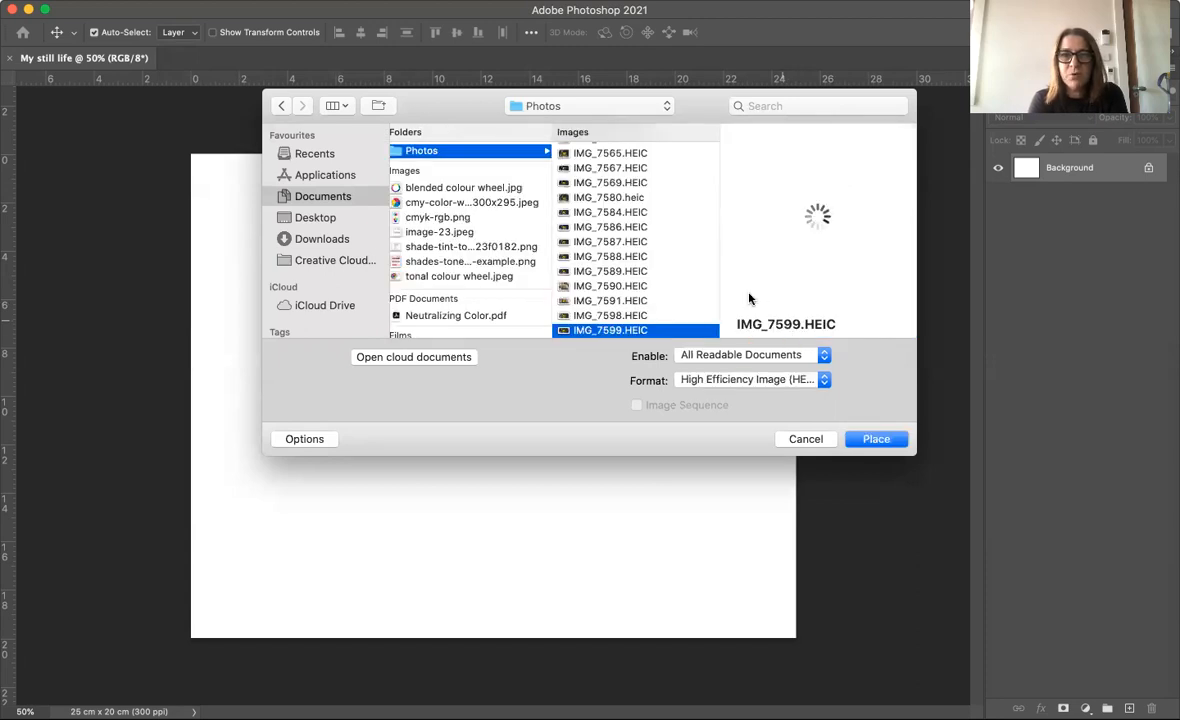
{"action": "left_click", "coordinate": [866, 440]}
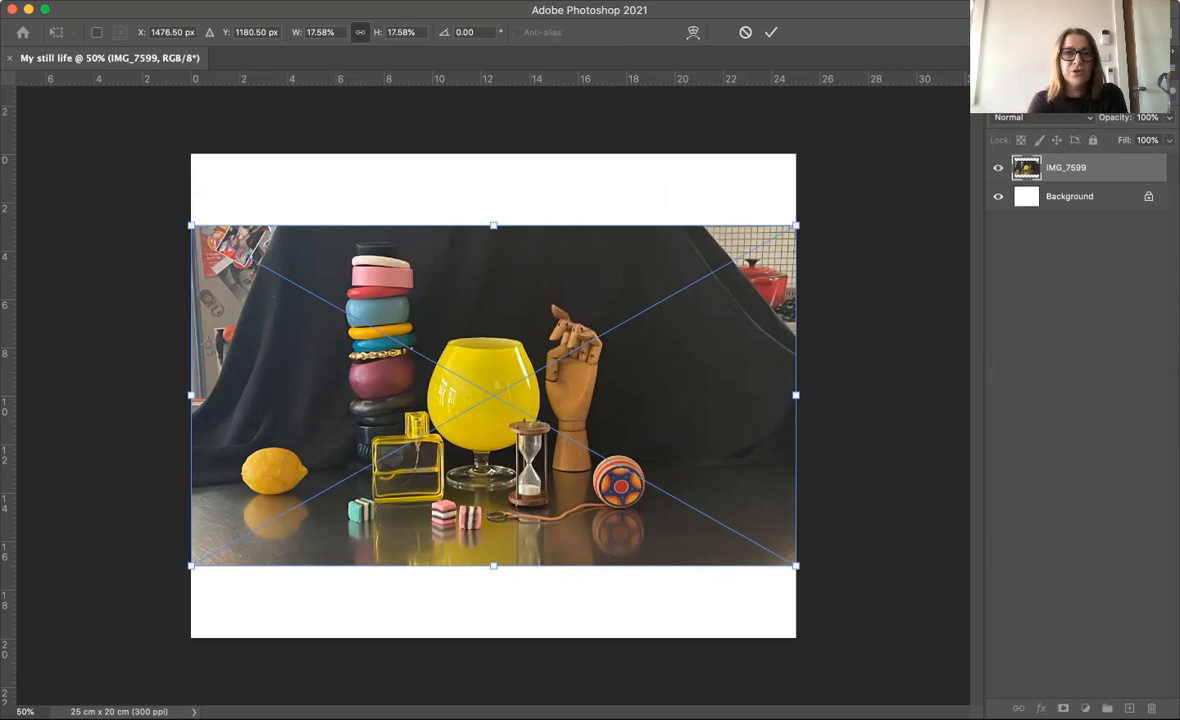
Step: Show the History panel and the Tools panel in the workspace
{"action": "left_click", "coordinate": [556, 1]}
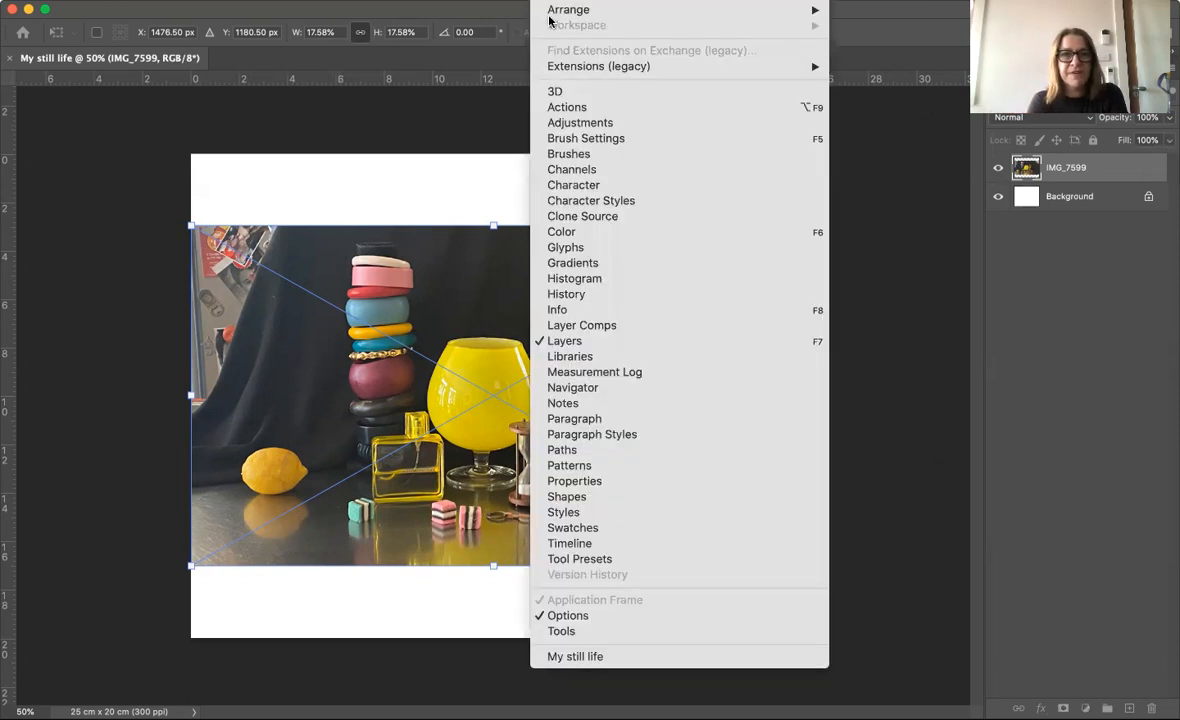
{"action": "left_click", "coordinate": [556, 294]}
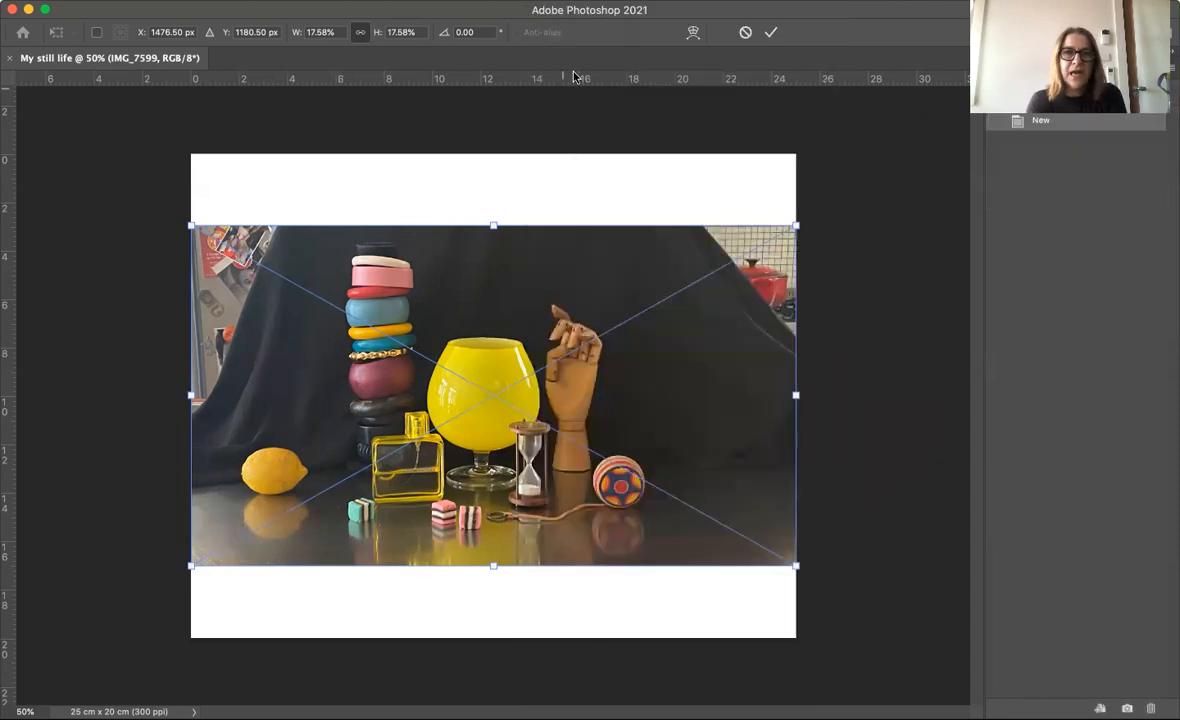
{"action": "left_click", "coordinate": [556, 1]}
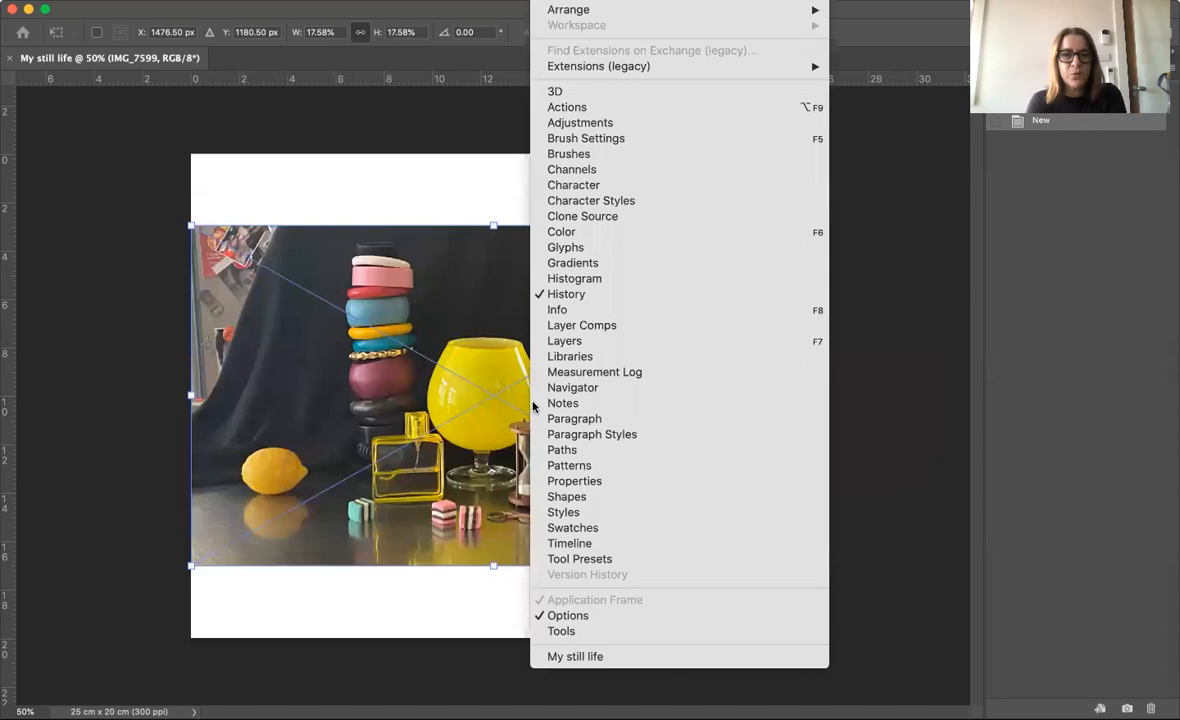
{"action": "left_click", "coordinate": [560, 632]}
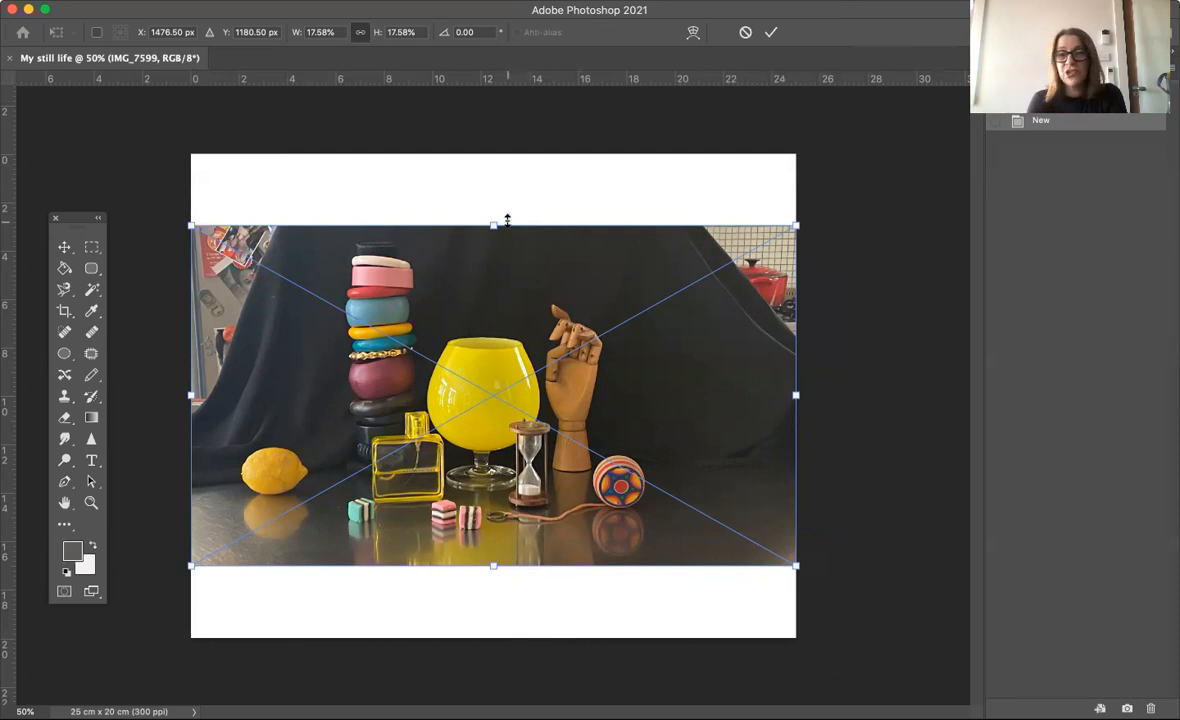
Step: Scale the placed still life photo to about 25% and position it so it fills the whole canvas, then commit the placement
{"action": "left_click_drag", "start_coordinate": [491, 222], "coordinate": [560, 112]}
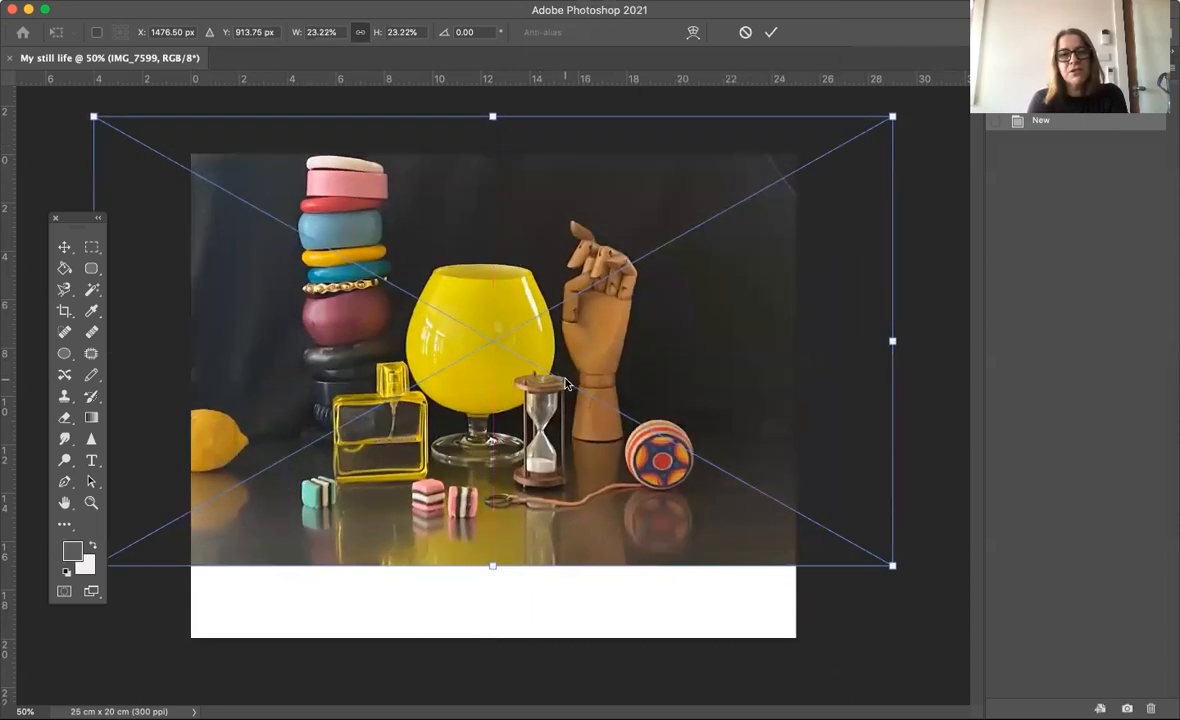
{"action": "left_click_drag", "start_coordinate": [502, 385], "coordinate": [547, 462]}
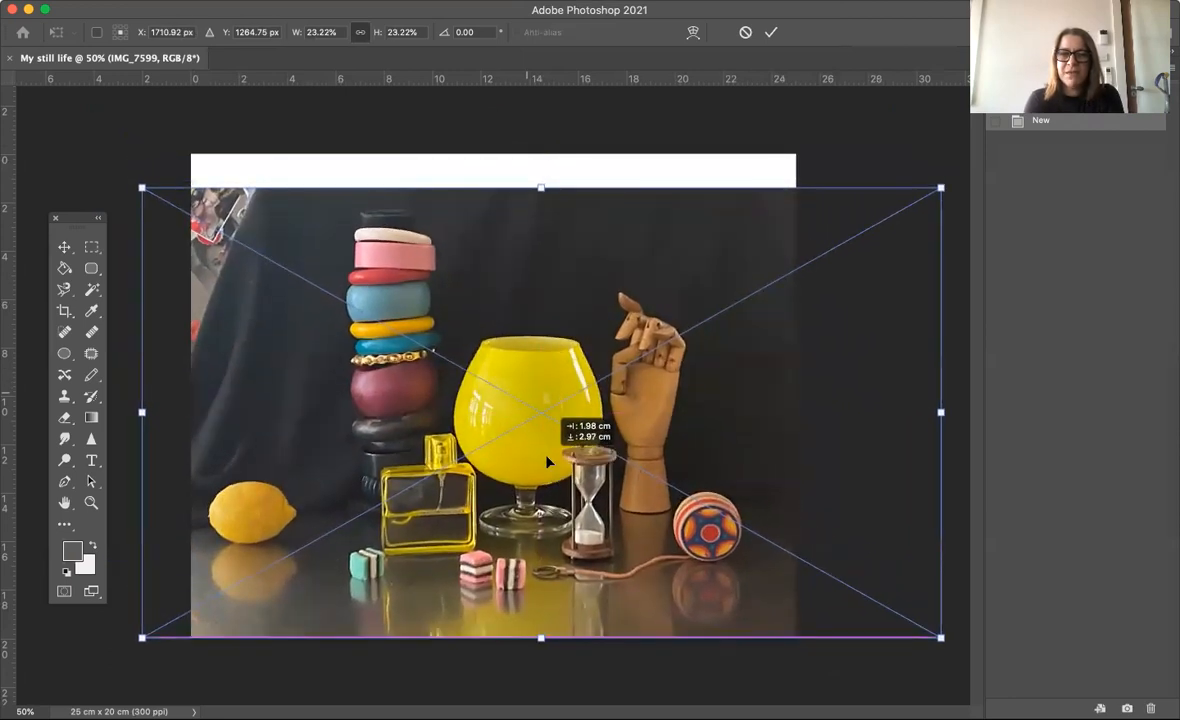
{"action": "left_click_drag", "start_coordinate": [547, 461], "coordinate": [554, 461]}
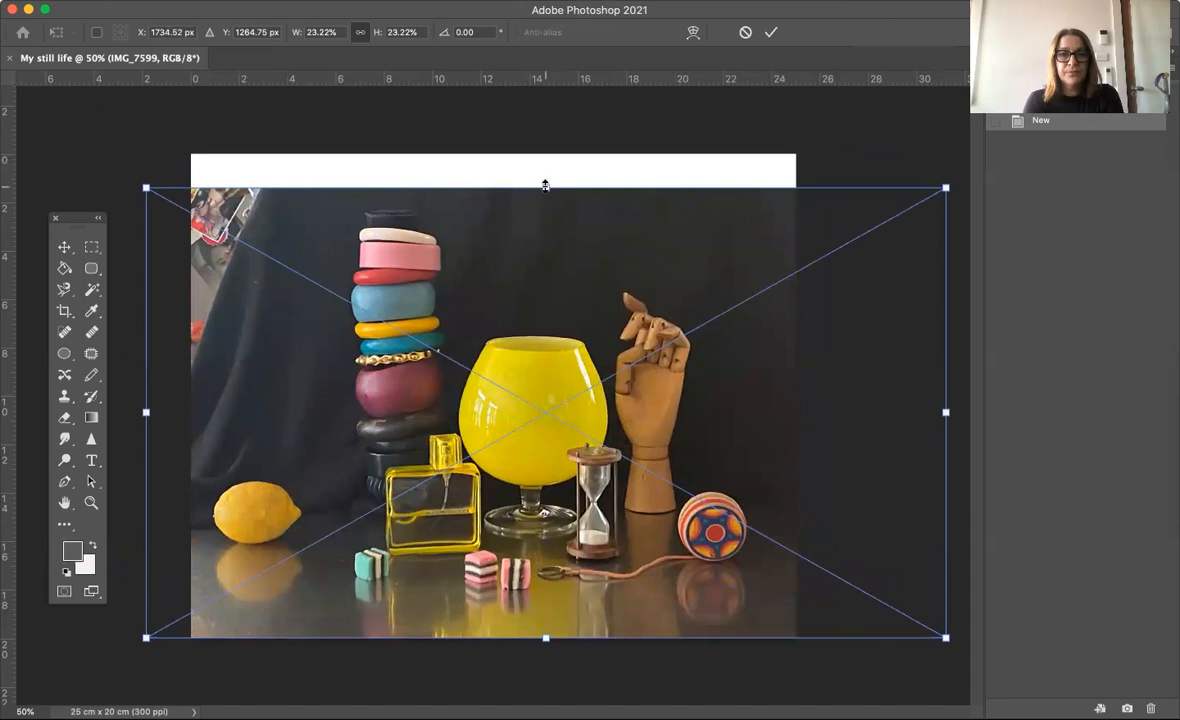
{"action": "left_click_drag", "start_coordinate": [504, 182], "coordinate": [546, 155]}
{"action": "left_click_drag", "start_coordinate": [492, 242], "coordinate": [508, 238]}
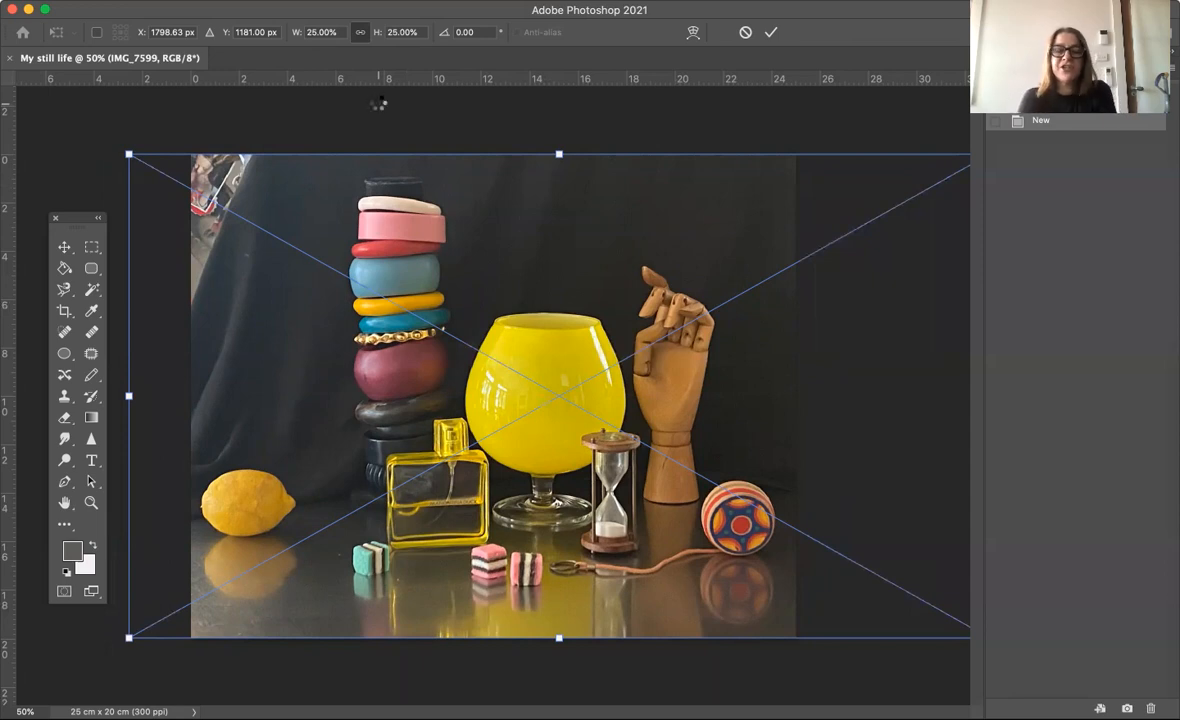
{"action": "key", "text": "Return"}
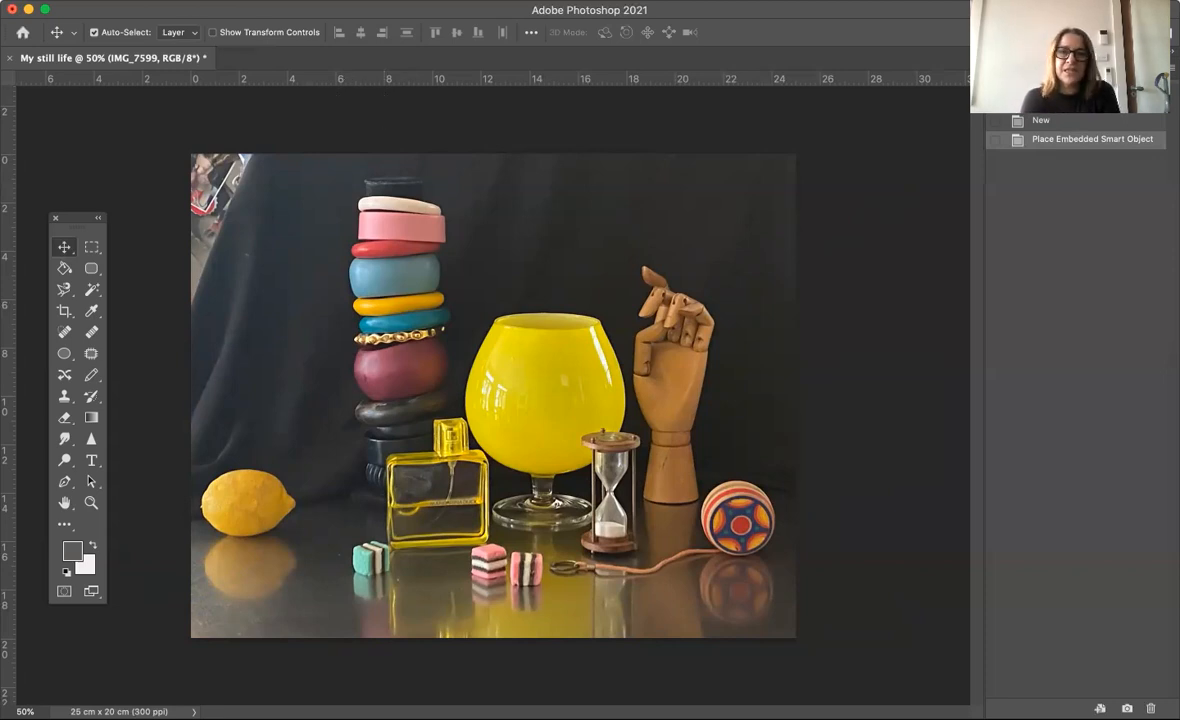
Step: Apply the Auto Tone and Auto Color corrections to the still life photo
{"action": "left_click", "coordinate": [203, 1]}
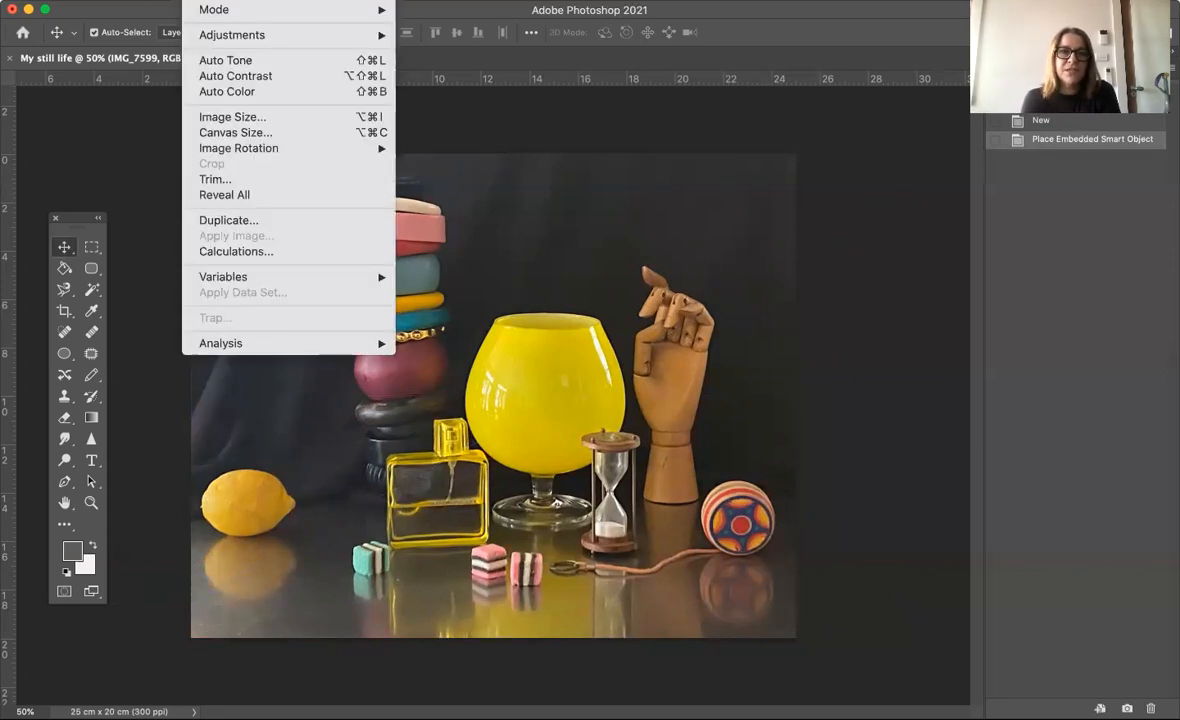
{"action": "left_click", "coordinate": [224, 61]}
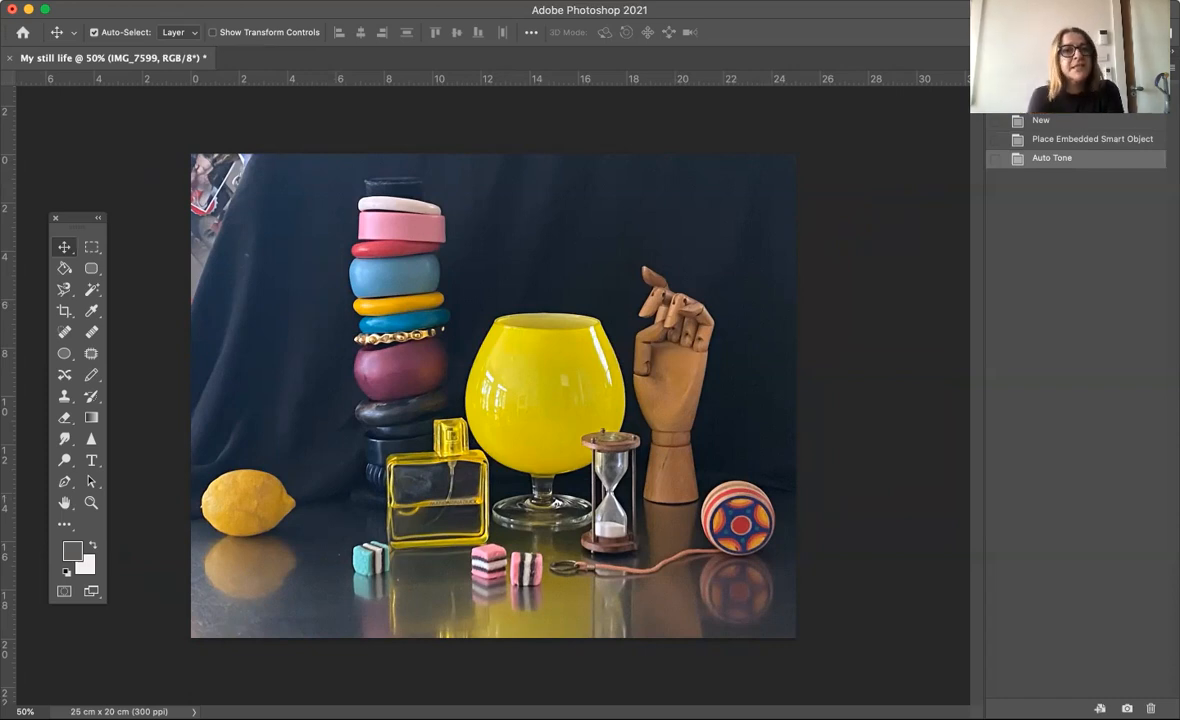
{"action": "left_click", "coordinate": [203, 1]}
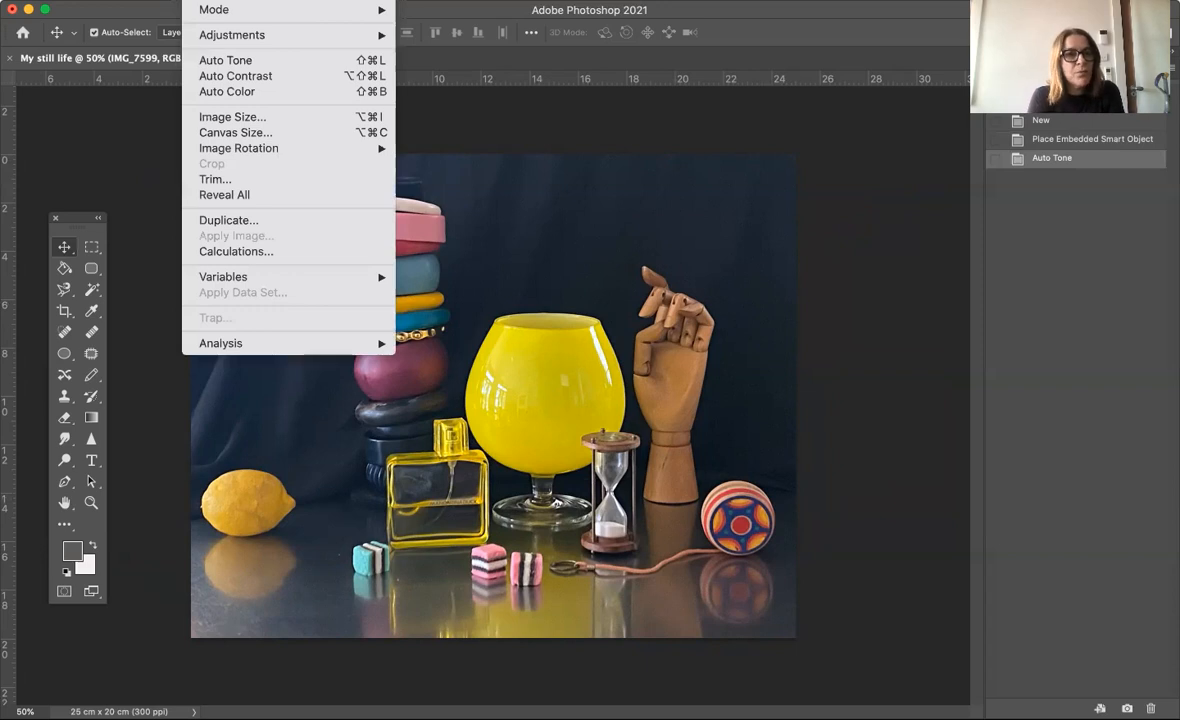
{"action": "left_click", "coordinate": [239, 93]}
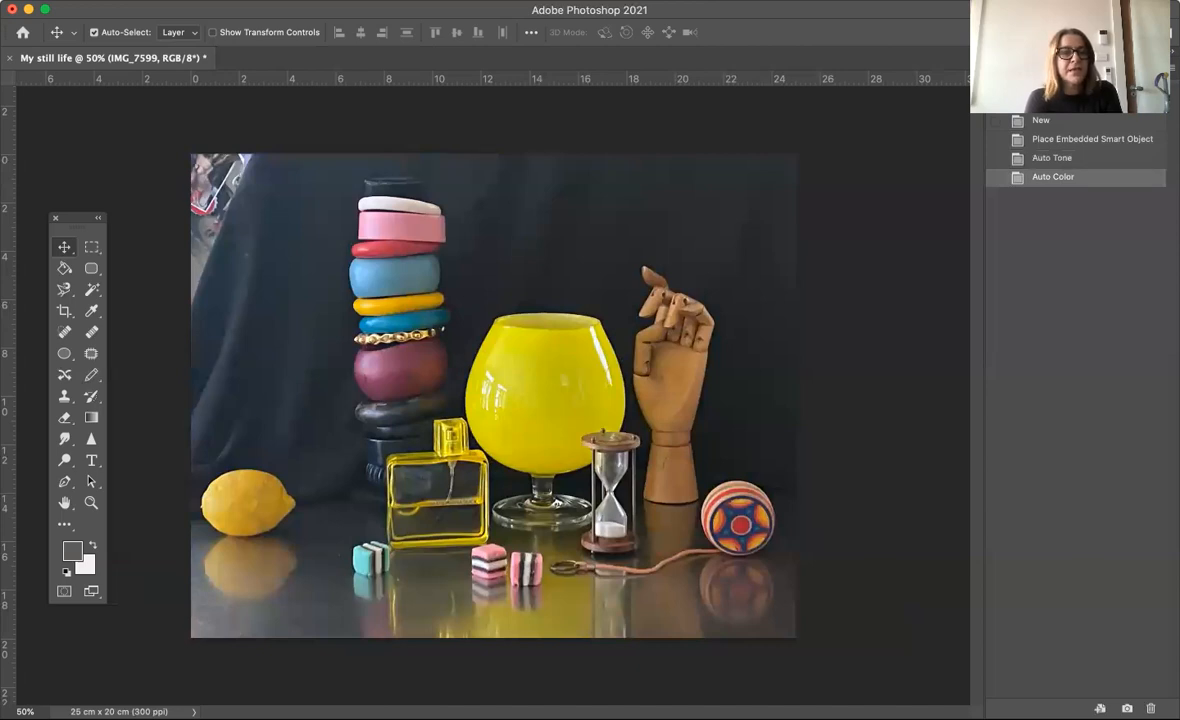
Step: Save a JPEG copy on the computer as "My still life4.jpg" in the Photos folder, with Maximum quality 12 and Baseline ("Standard") format
{"action": "left_click", "coordinate": [127, 1]}
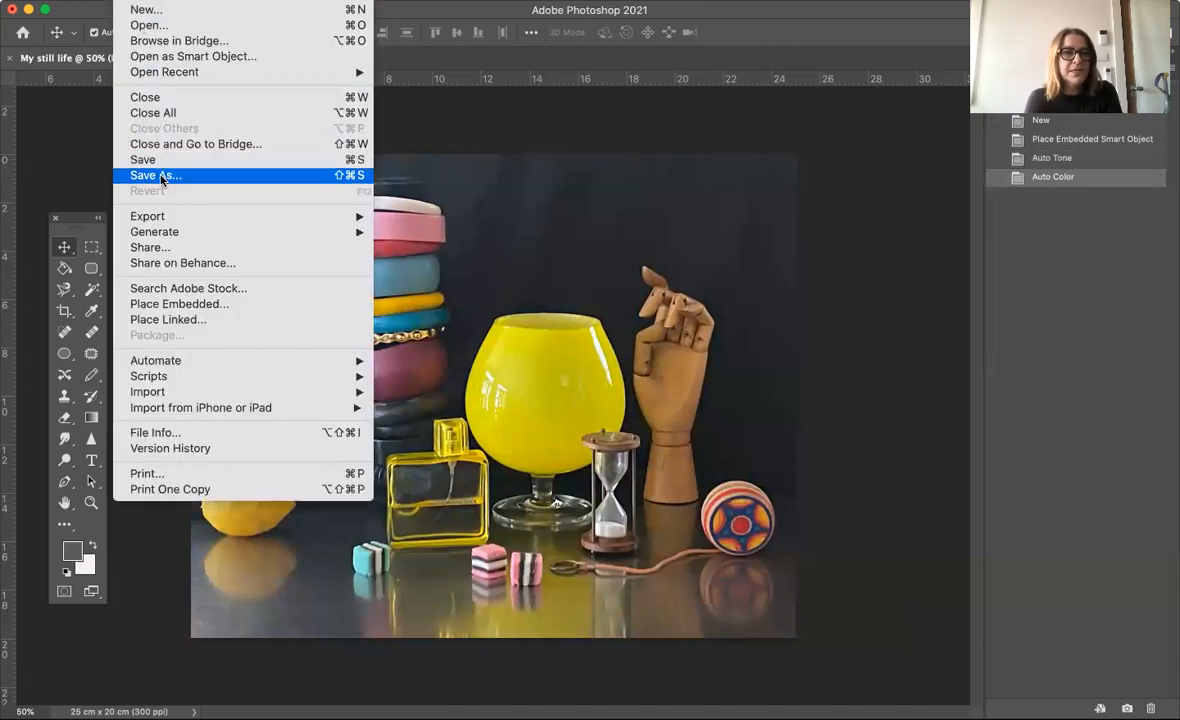
{"action": "left_click", "coordinate": [158, 176]}
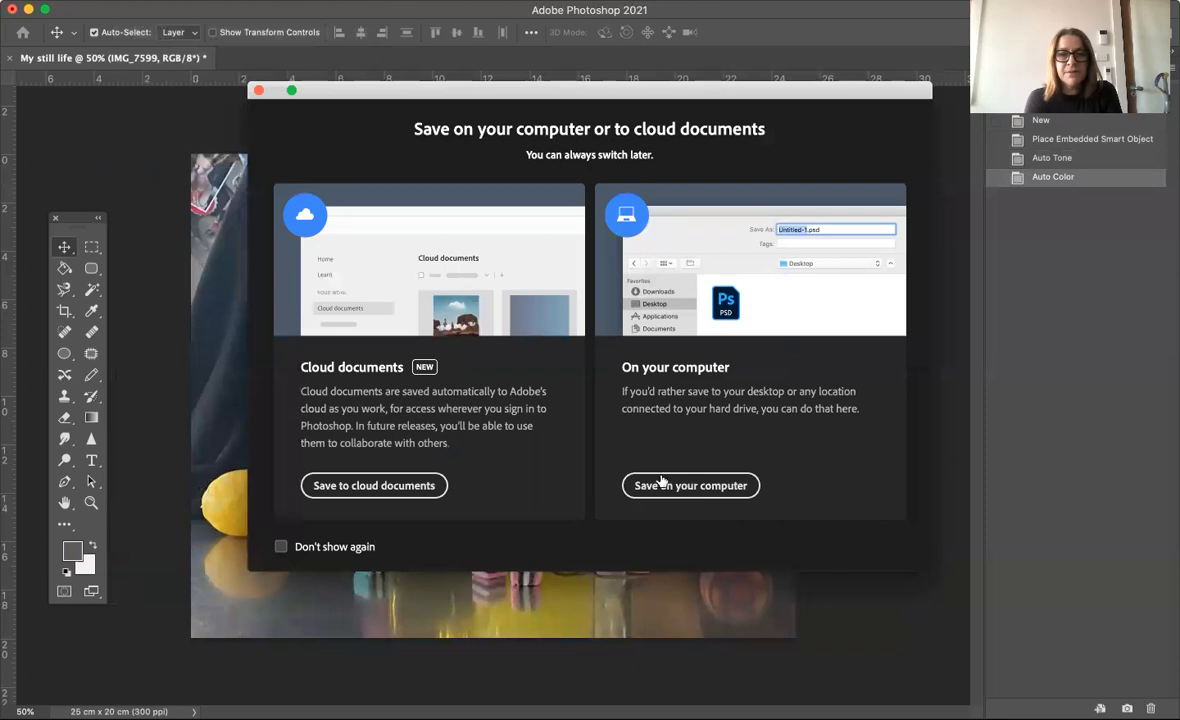
{"action": "left_click", "coordinate": [658, 489]}
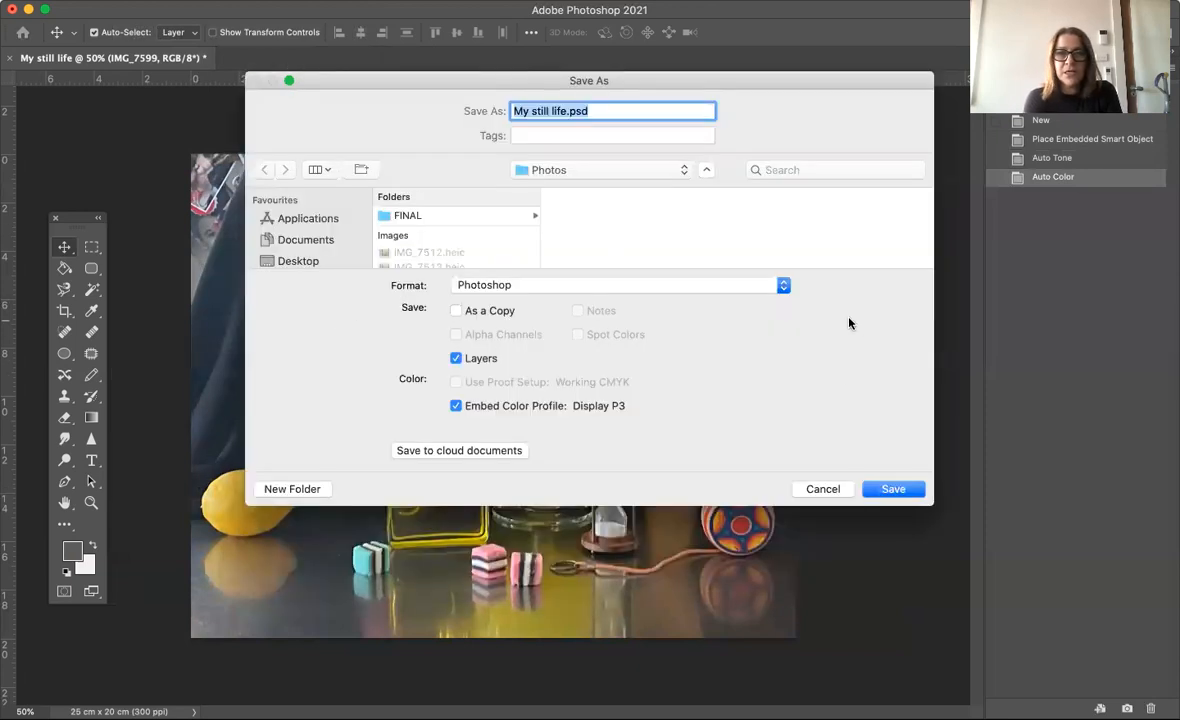
{"action": "left_click", "coordinate": [495, 285]}
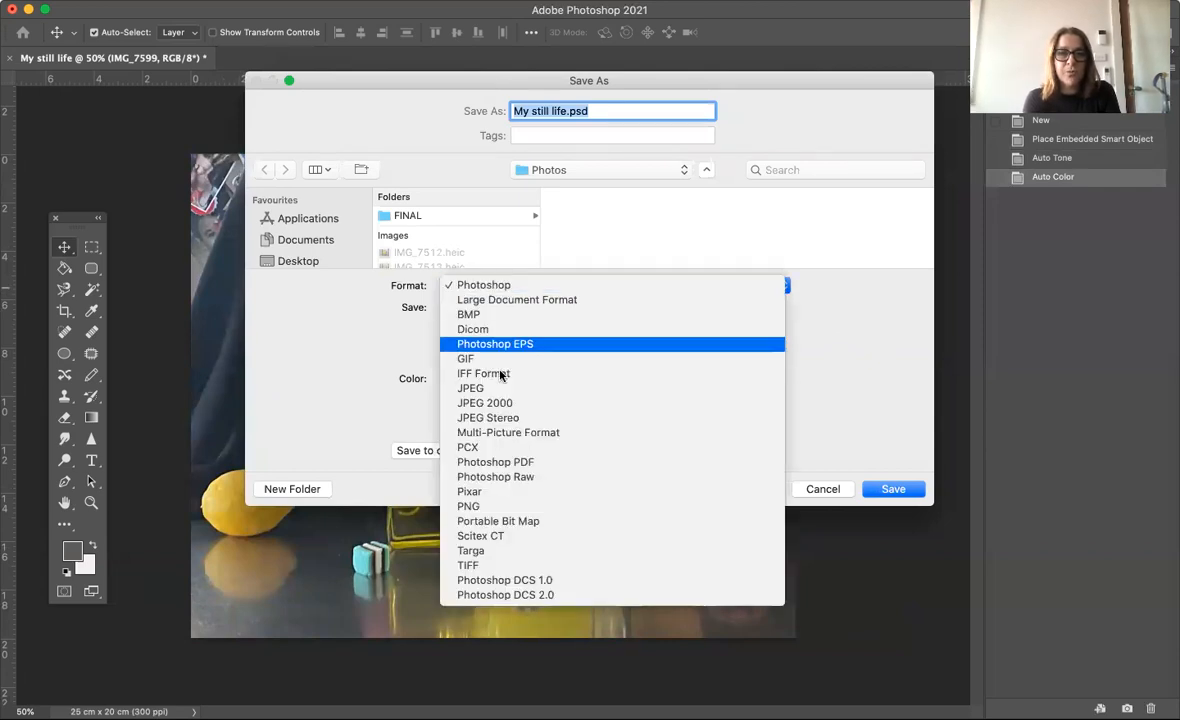
{"action": "left_click", "coordinate": [482, 390]}
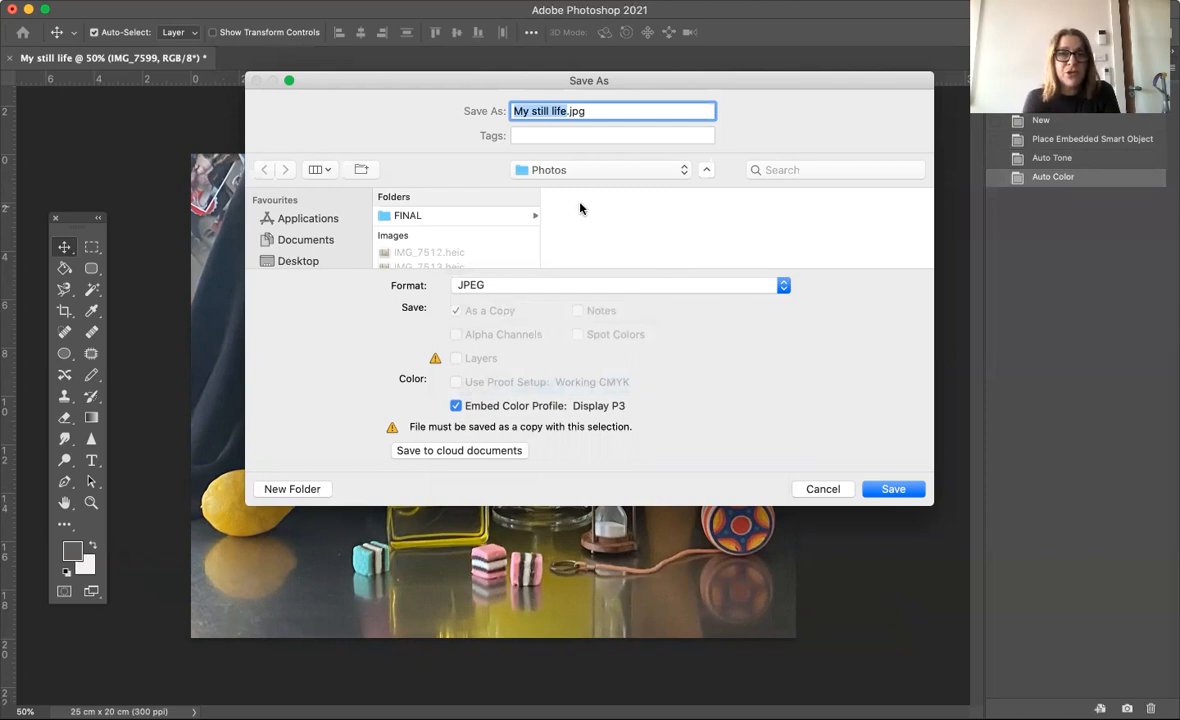
{"action": "left_click", "coordinate": [566, 110]}
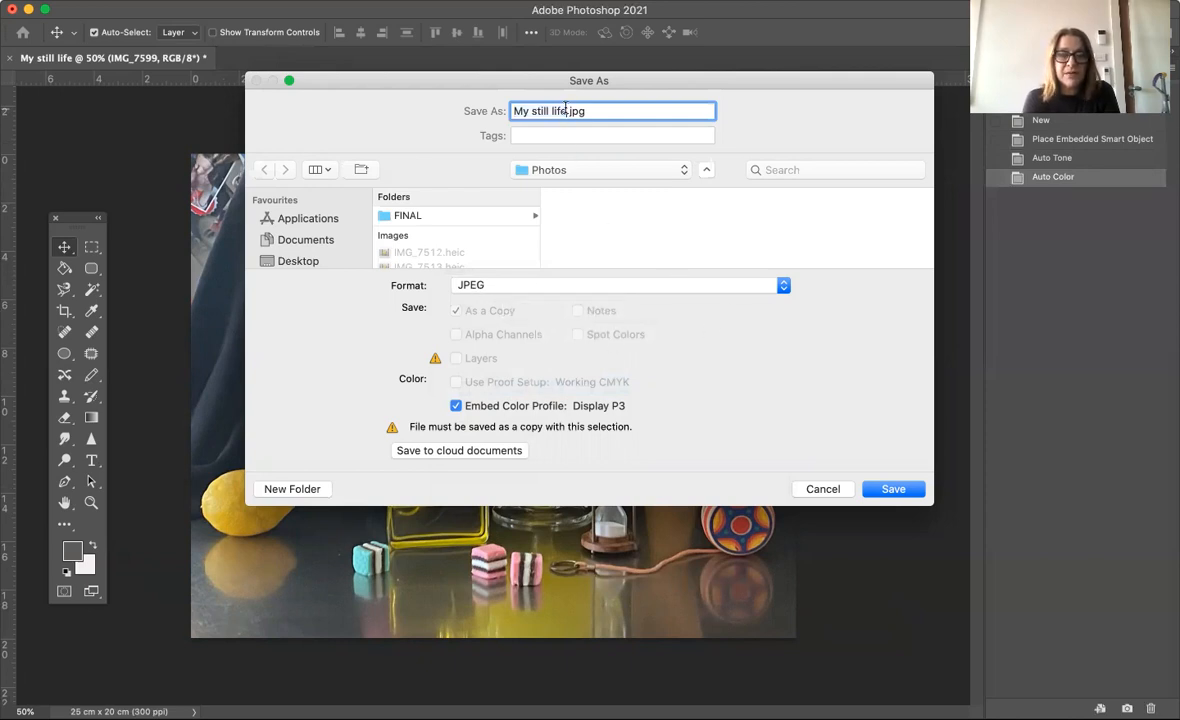
{"action": "type", "text": "4"}
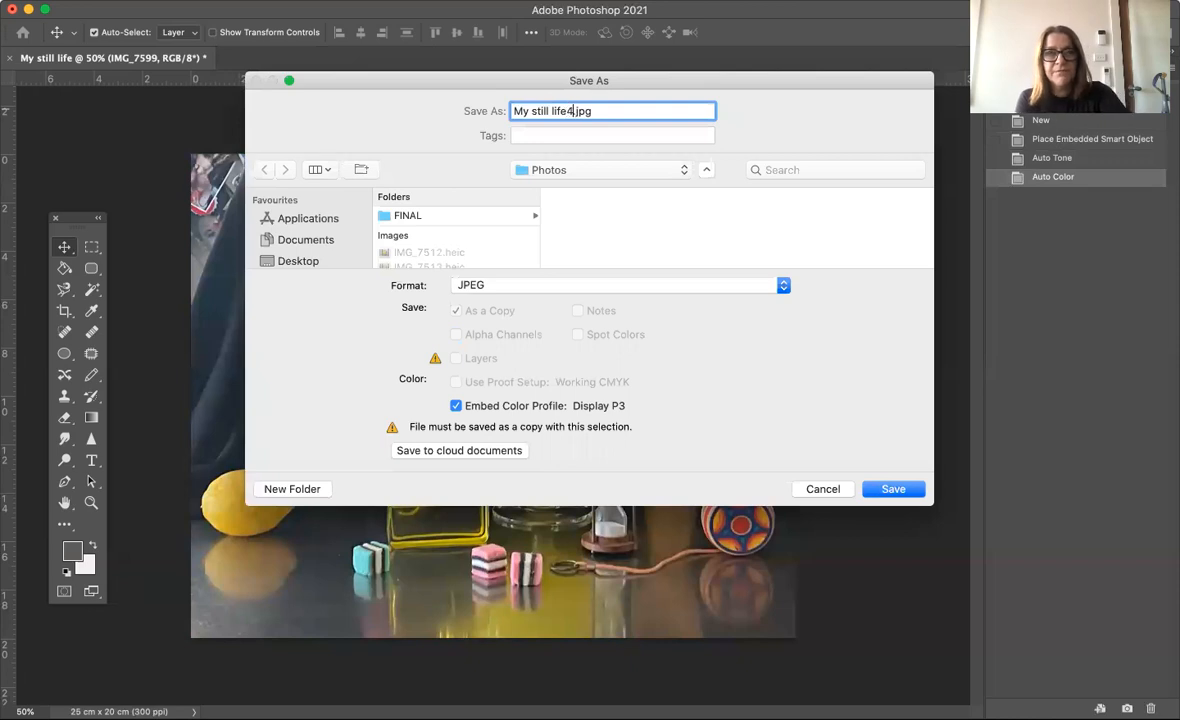
{"action": "left_click", "coordinate": [889, 488]}
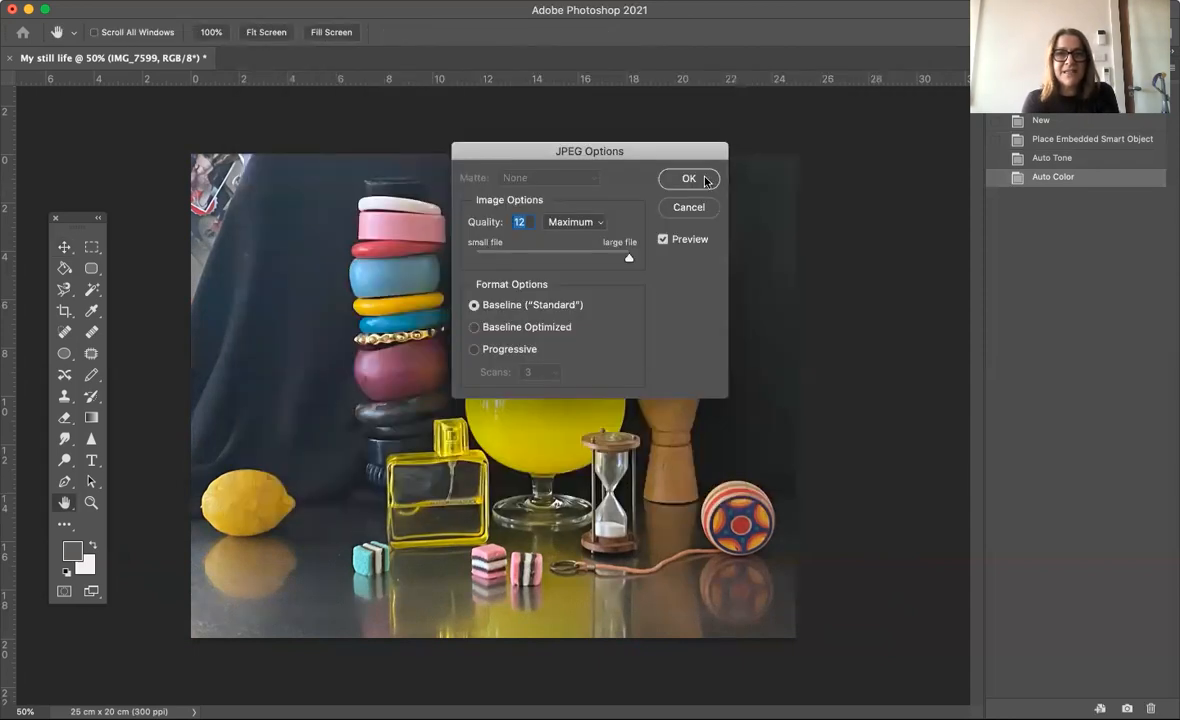
{"action": "left_click", "coordinate": [700, 179]}
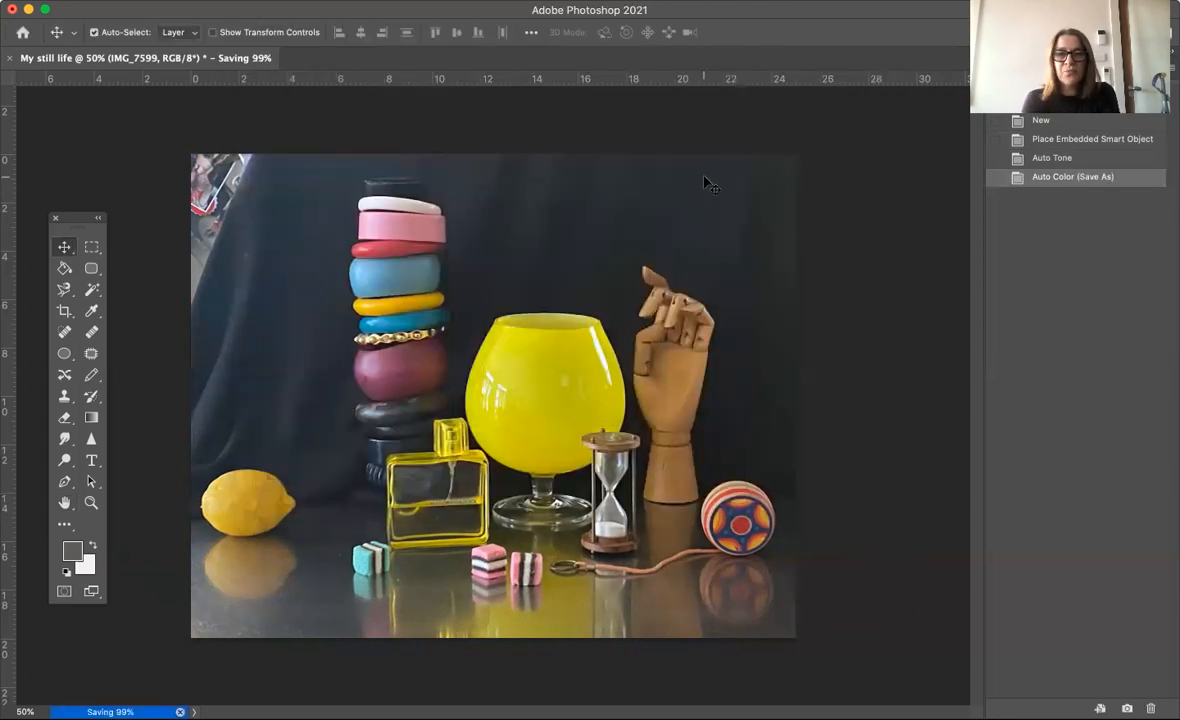